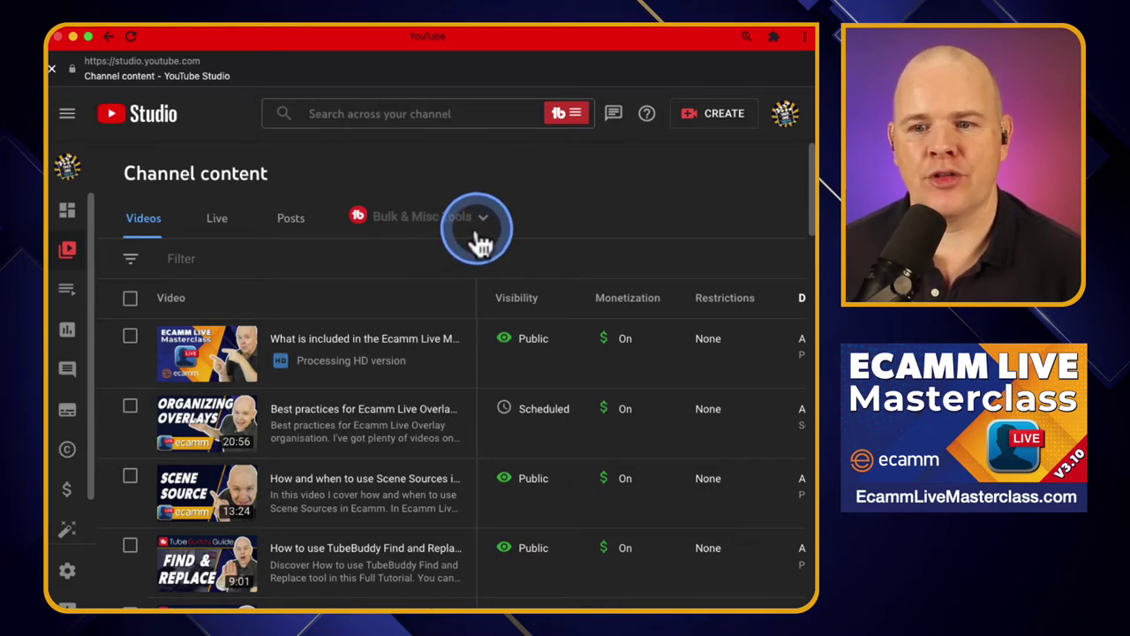
Step: Launch TubeBuddy's Thumbnail Overlays tool from the Bulk & Misc Tools list
scroll(477, 243, "down", 1)
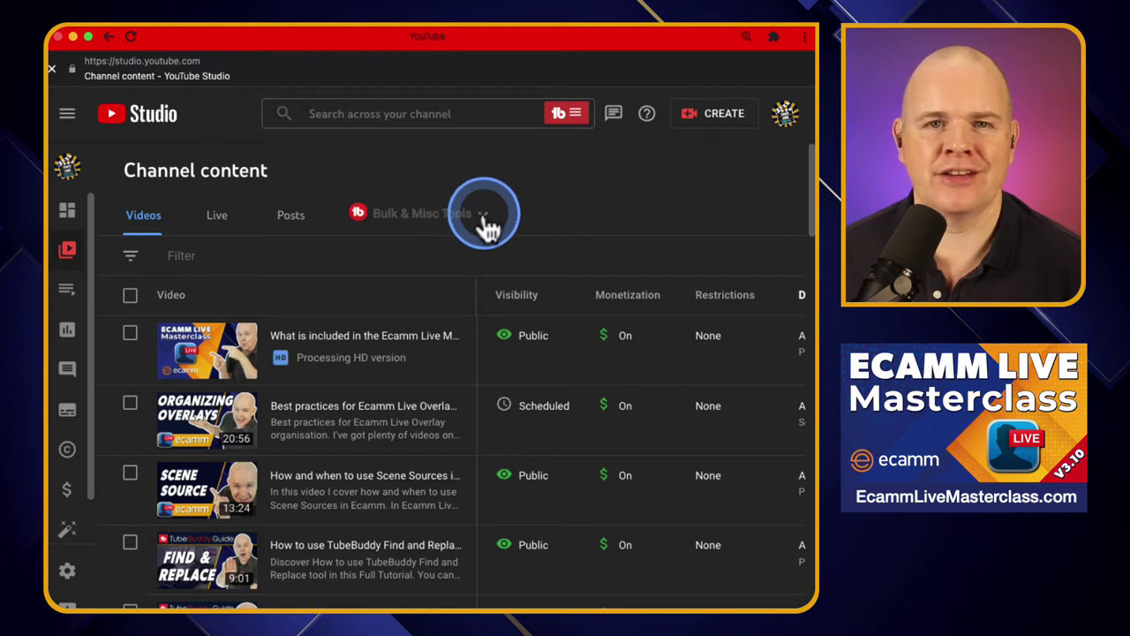
left_click(481, 220)
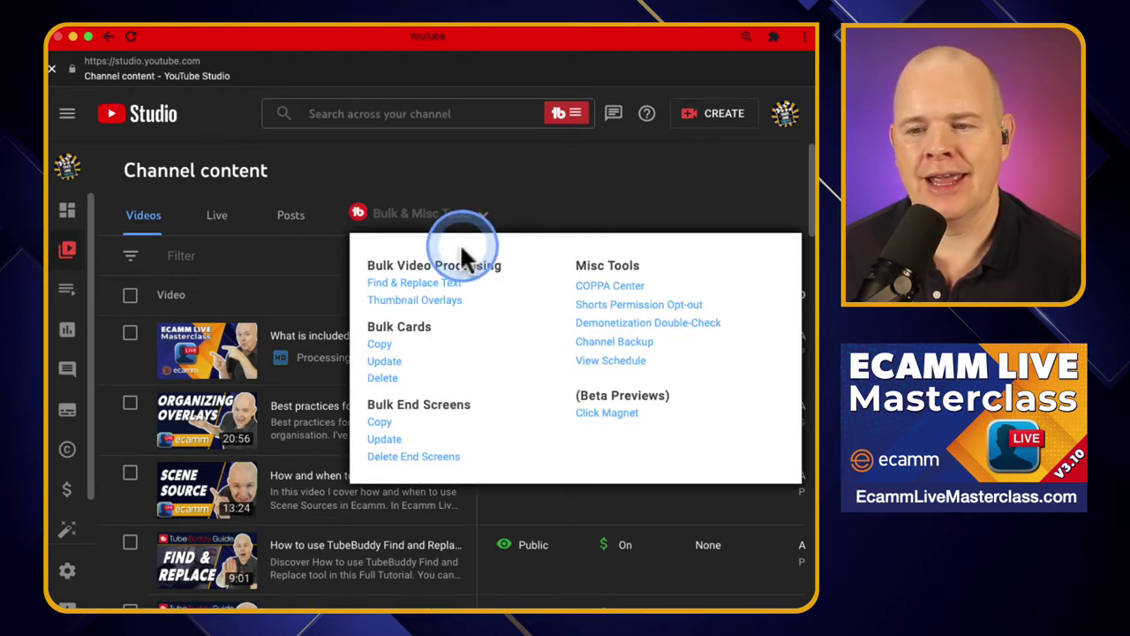
left_click(409, 305)
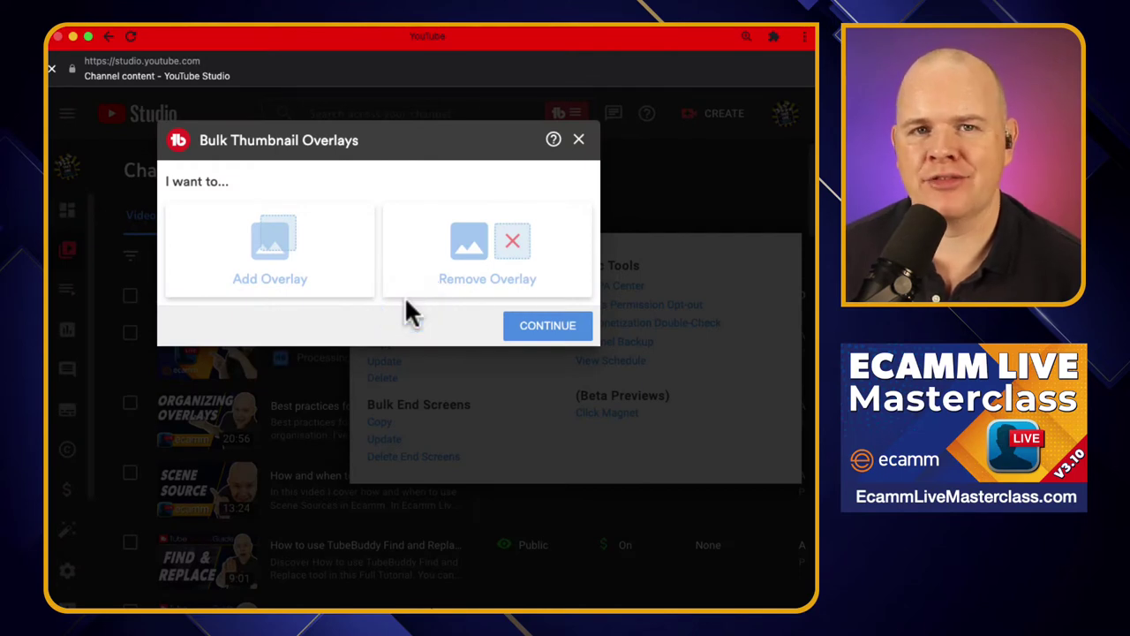
Step: Choose Add Overlay as the action, with the overlay image uploaded from the computer
left_click(391, 285)
left_click(271, 240)
left_click(413, 257)
left_click(345, 258)
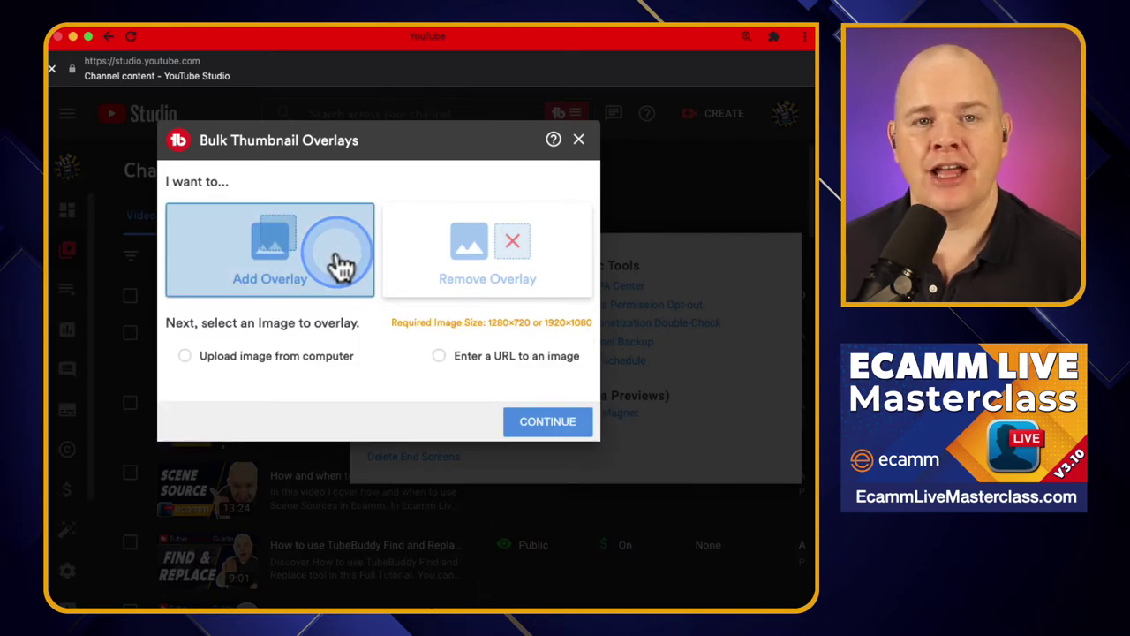
left_click(263, 346)
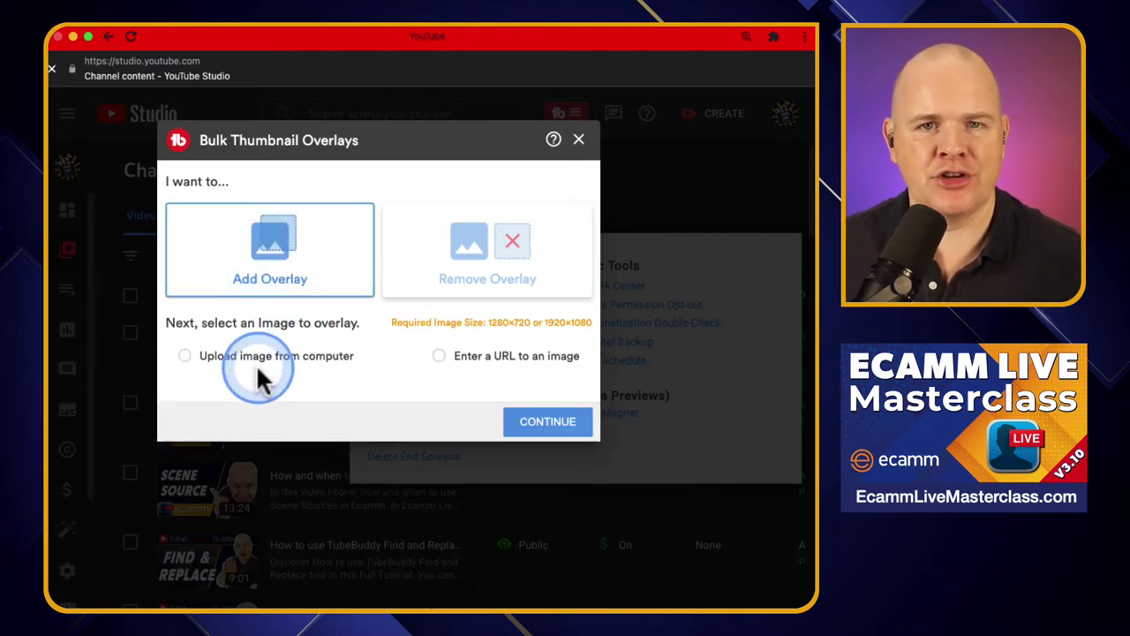
left_click(442, 360)
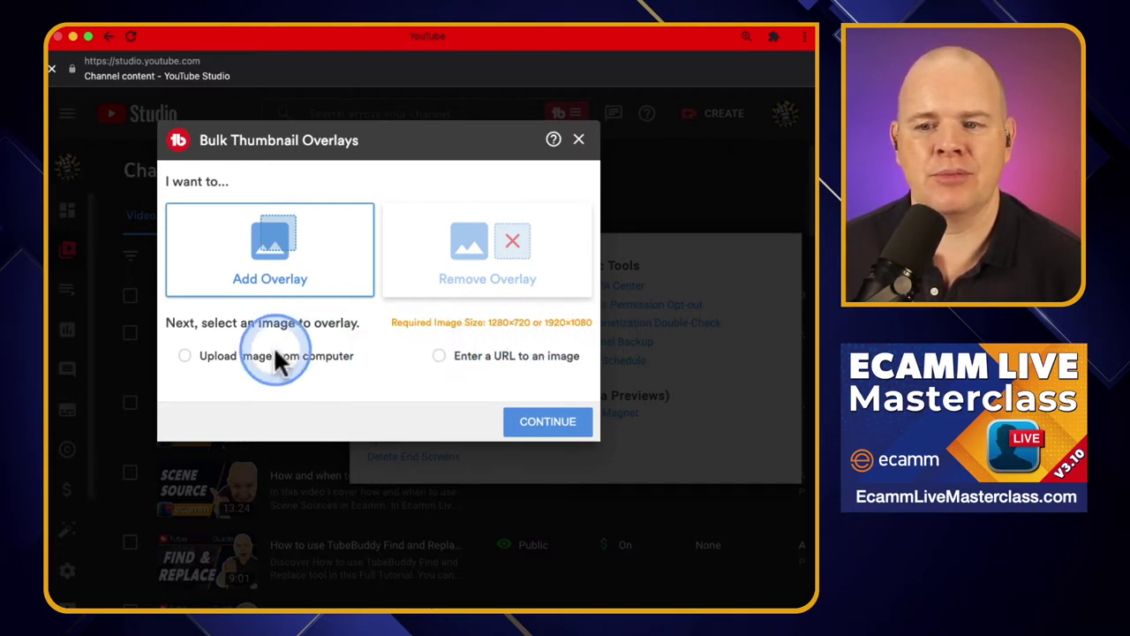
Step: Load the Ecamm Live Masterclass 25% OFF banner PNG from the Thumbnails folder as the overlay image
left_click(185, 358)
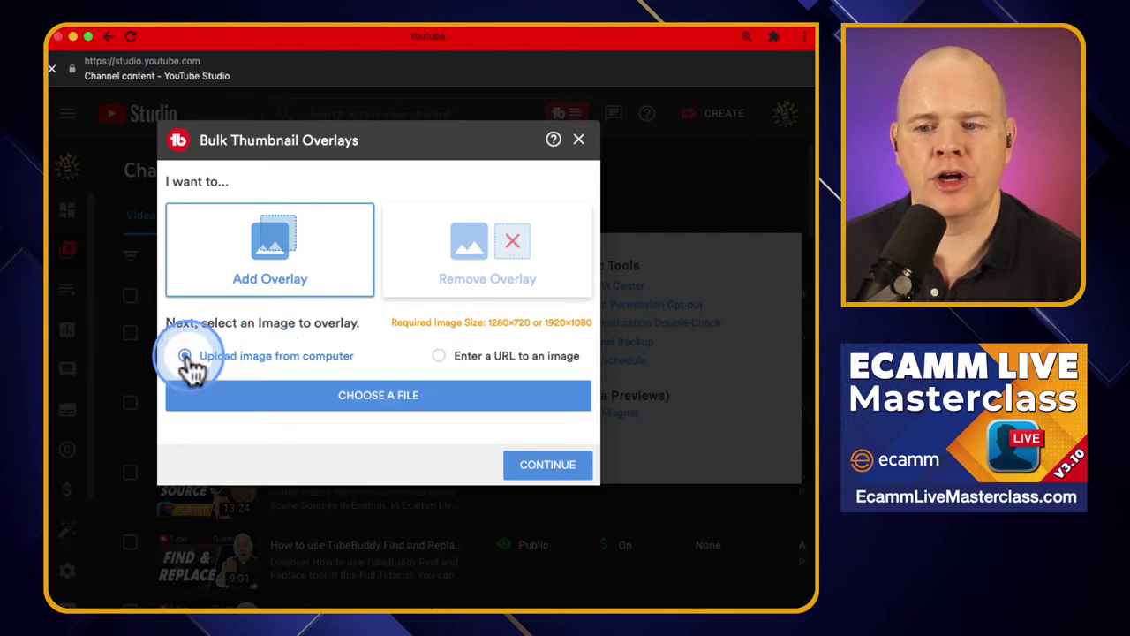
left_click(362, 402)
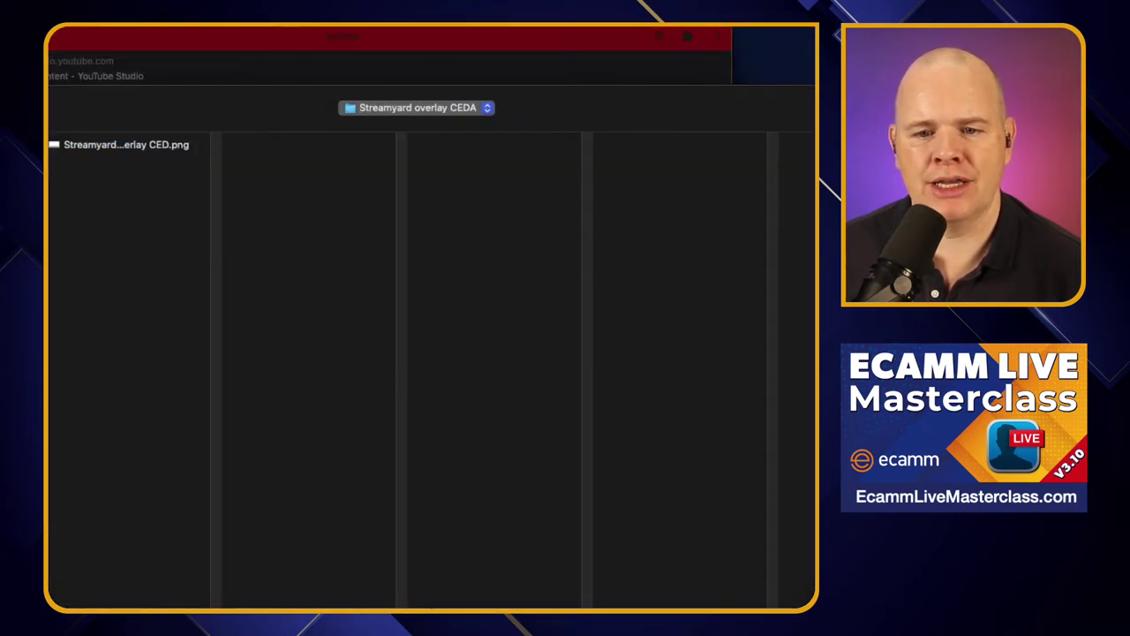
key("super+Up")
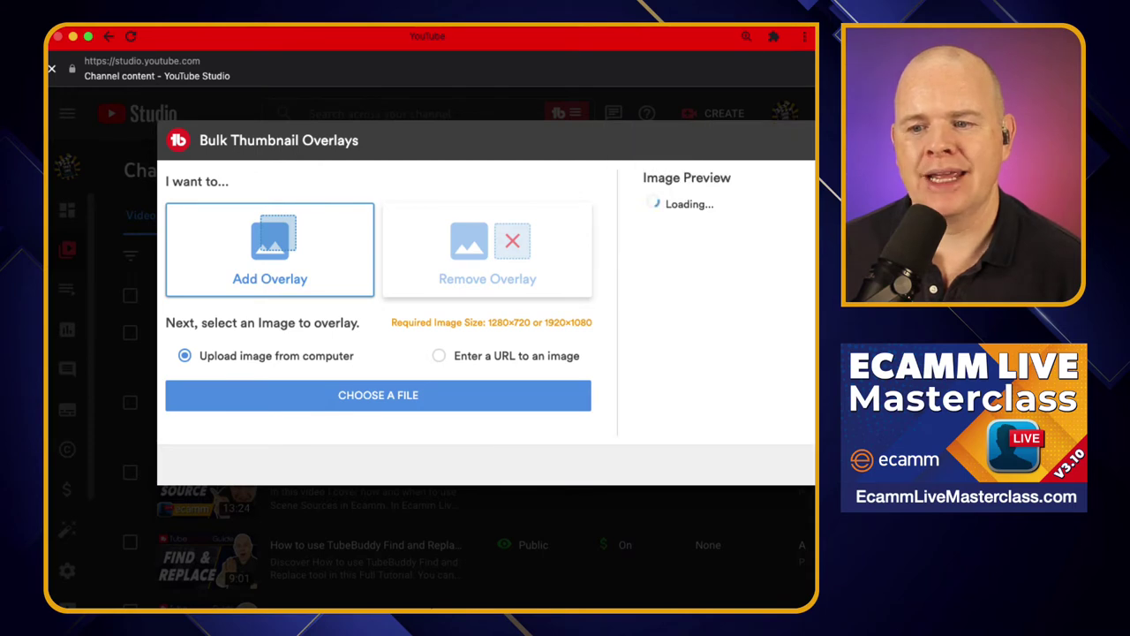
left_click(692, 375)
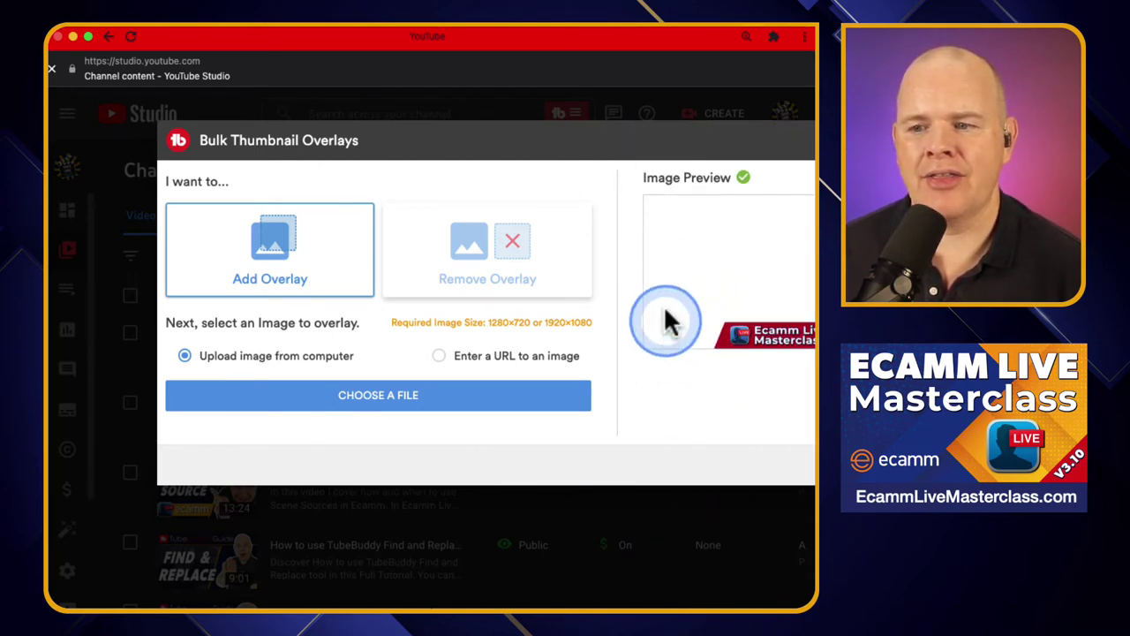
key("super+0")
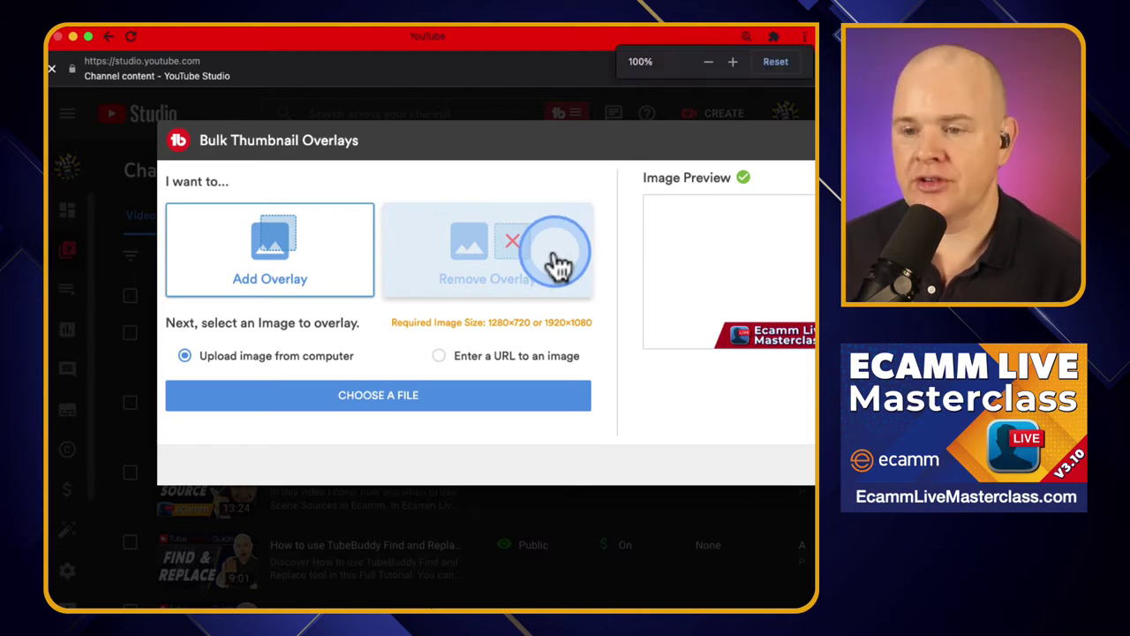
key("super+minus")
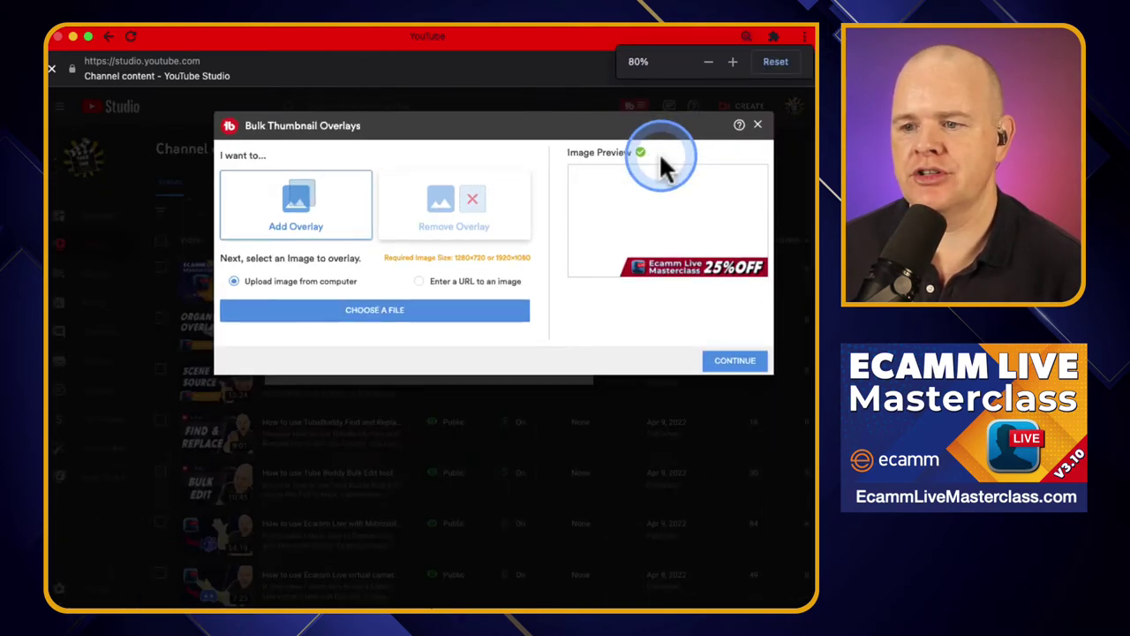
Step: Continue to video selection and choose 'A list of Video IDs that I specify'
left_click(736, 369)
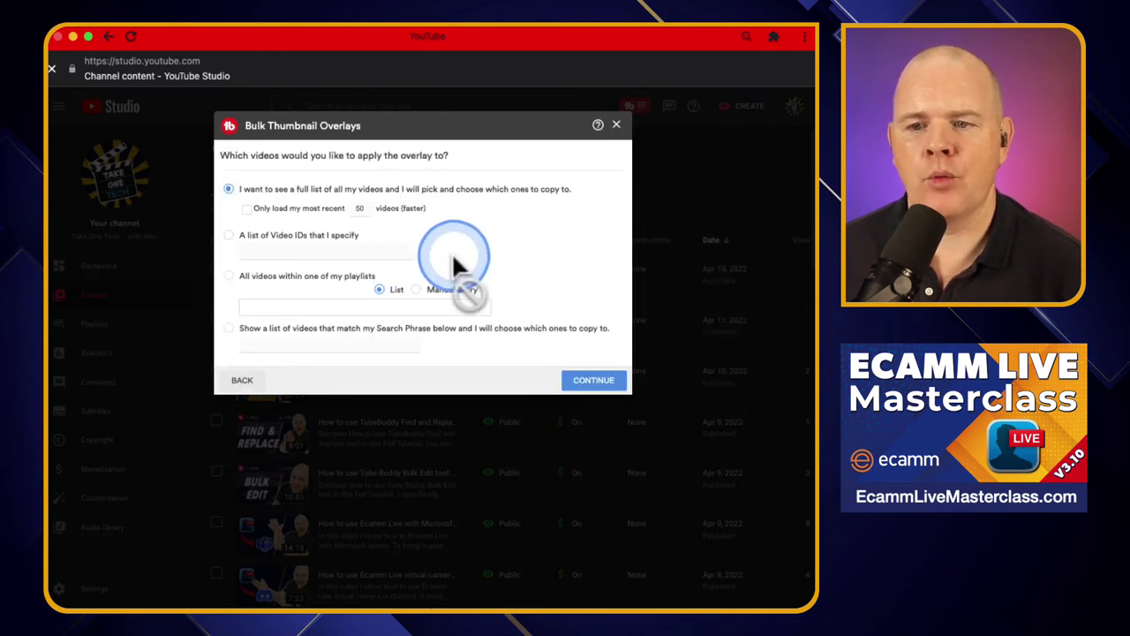
left_click(250, 192)
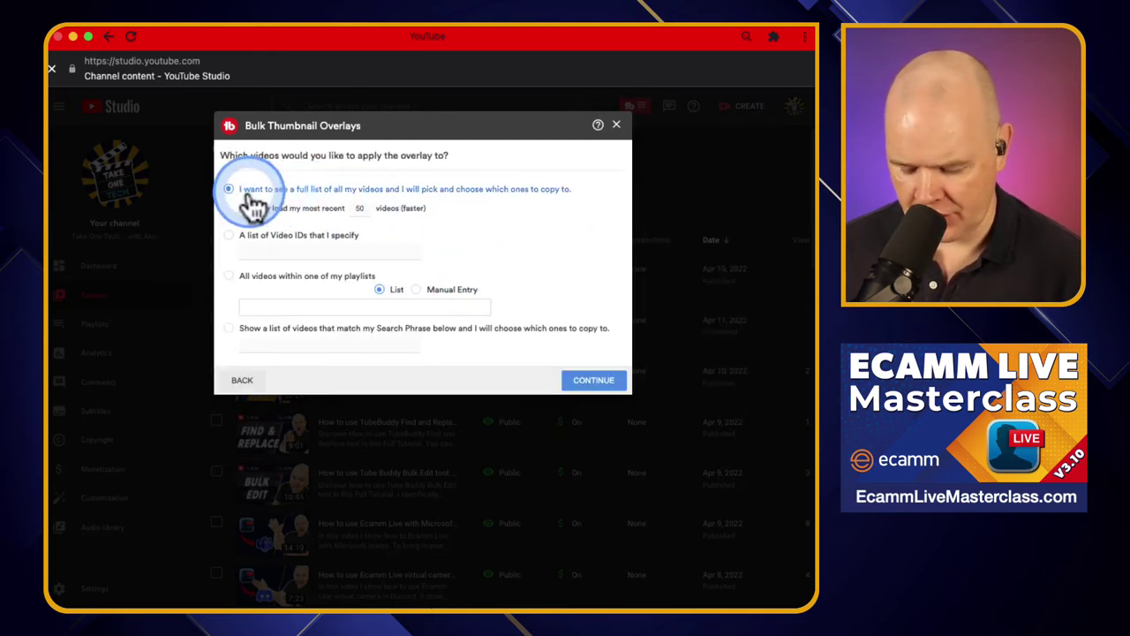
key("super+plus")
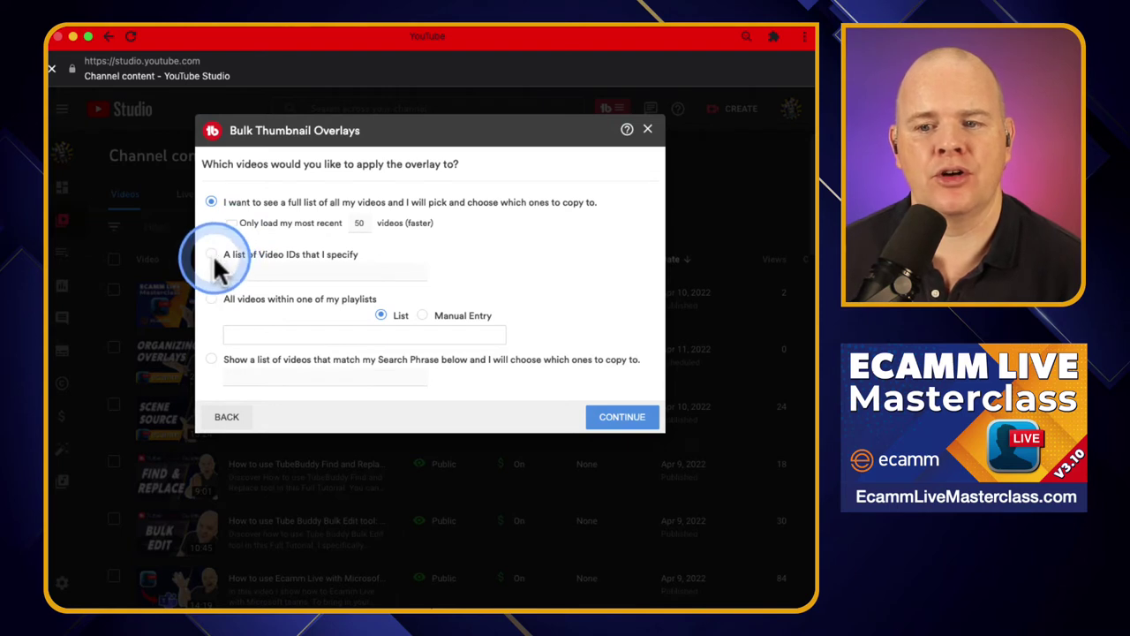
left_click(212, 255)
left_click(287, 276)
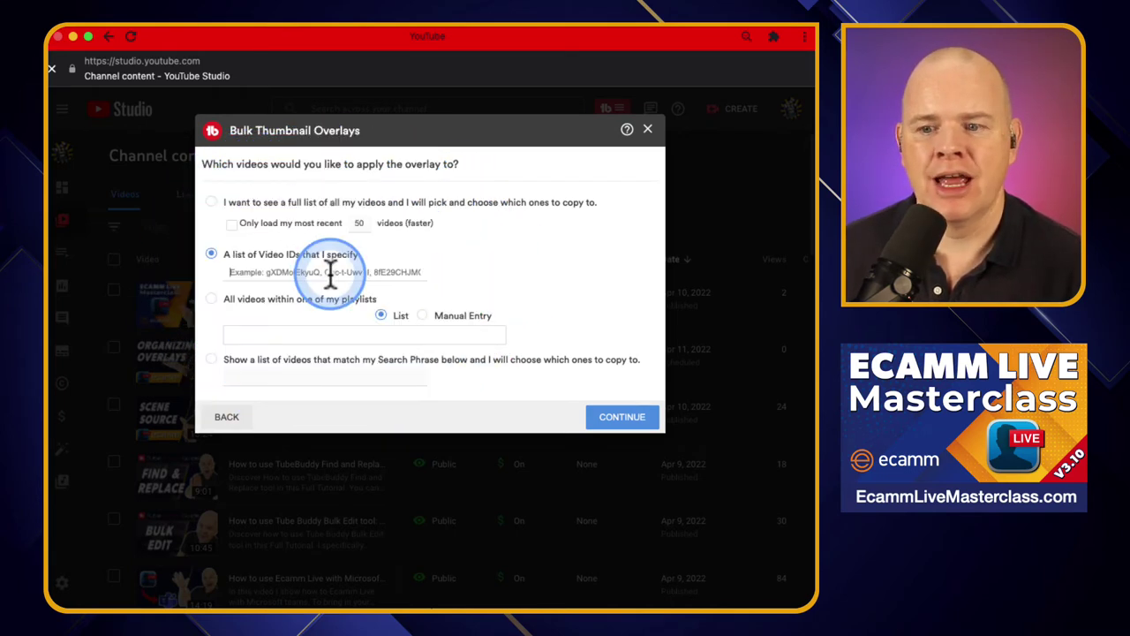
Step: Apply the overlay to all videos in the Ecamm Live recording and streaming playlist, then continue
left_click(211, 301)
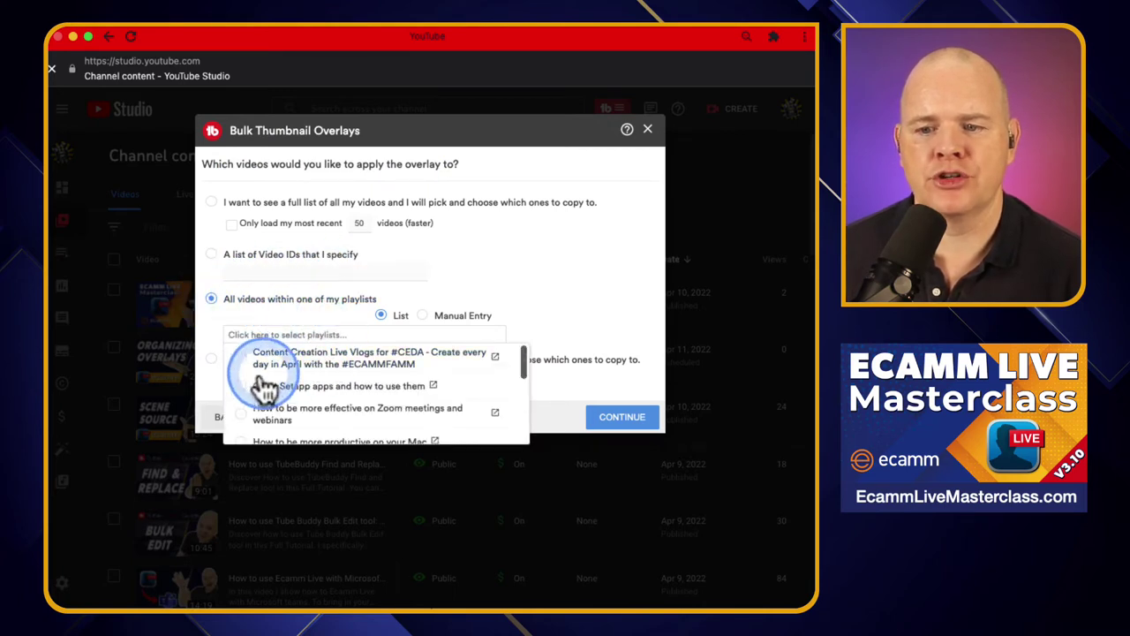
left_click(561, 323)
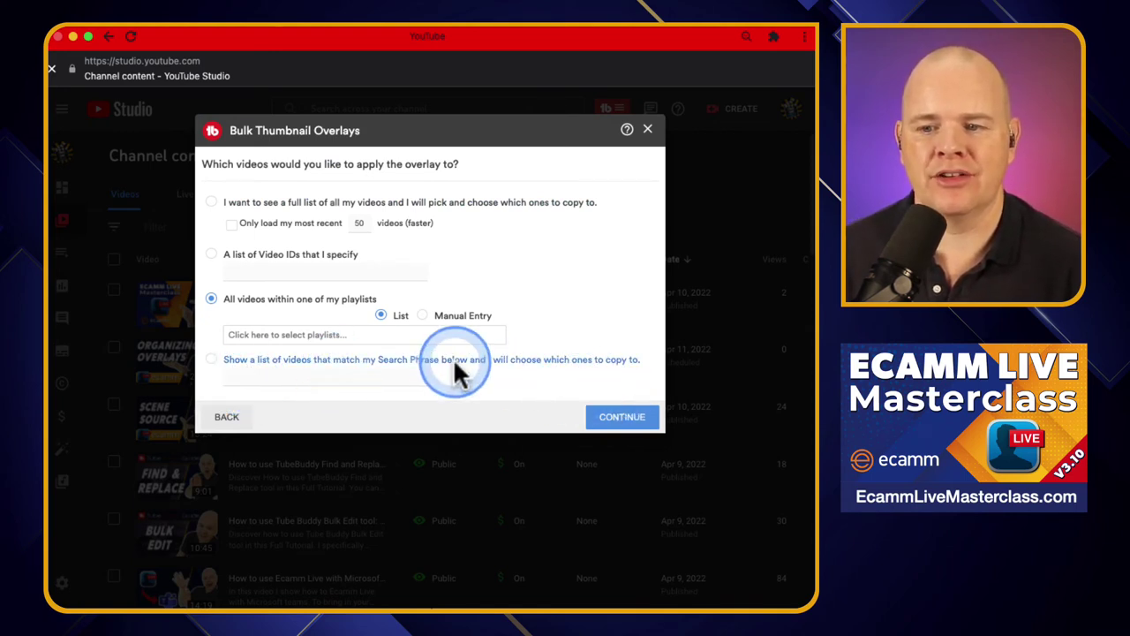
left_click(409, 337)
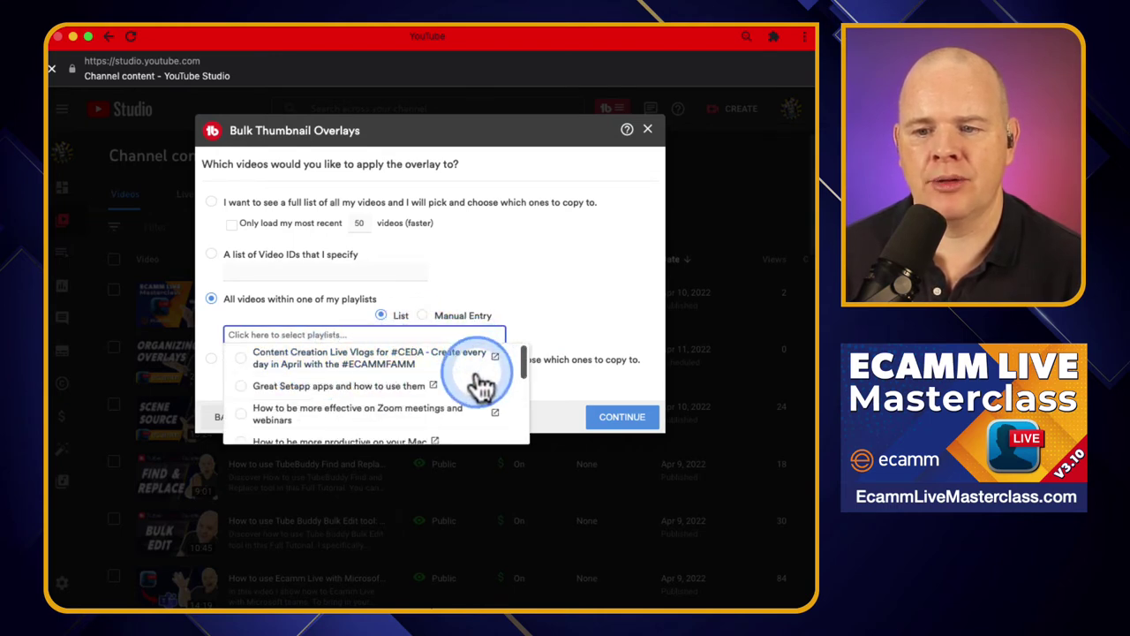
scroll(477, 402, "down", 5)
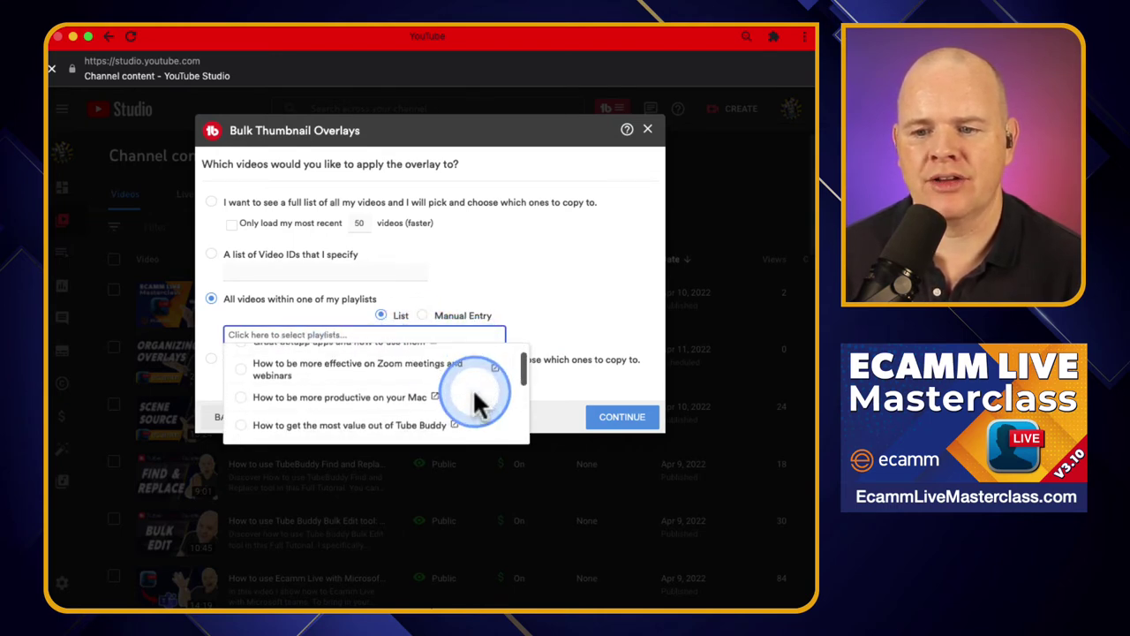
scroll(474, 393, "down", 4)
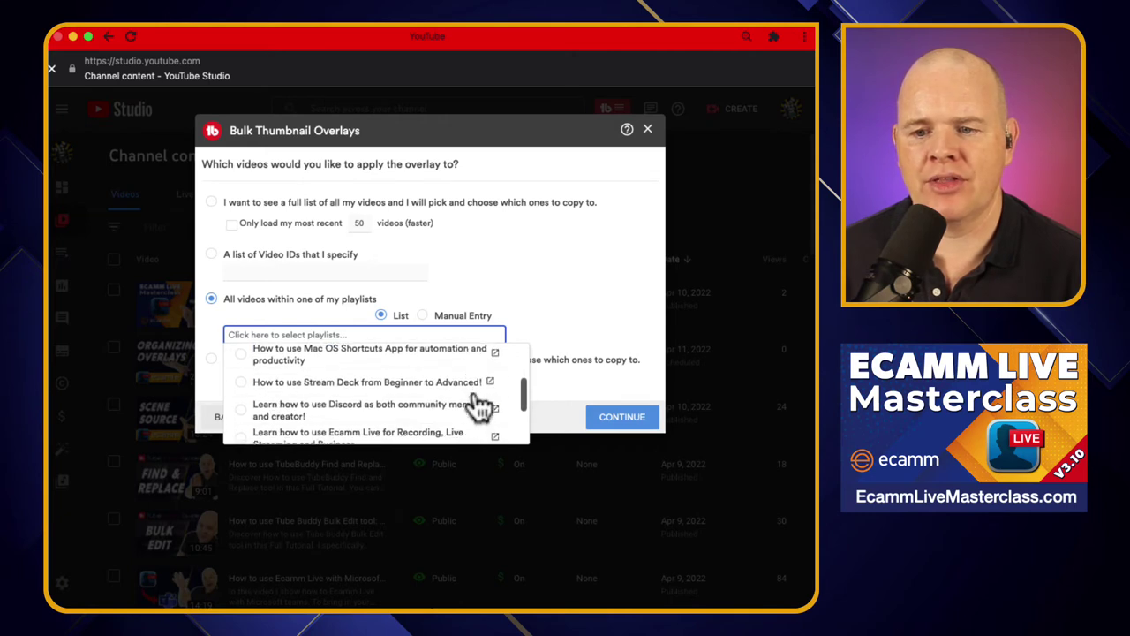
scroll(474, 401, "down", 2)
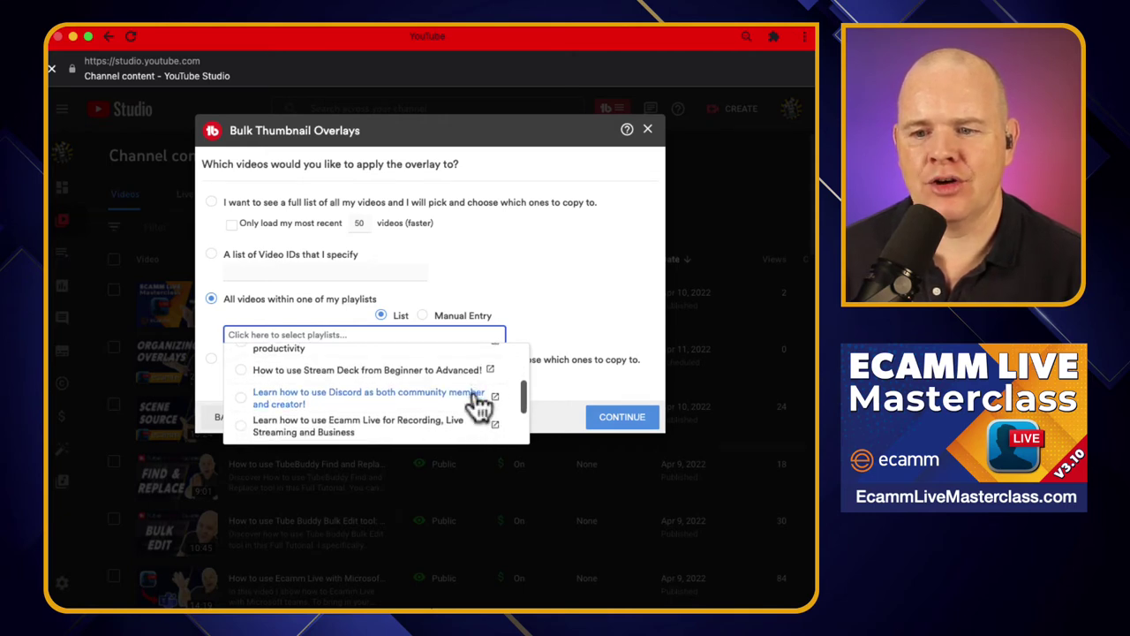
left_click(263, 422)
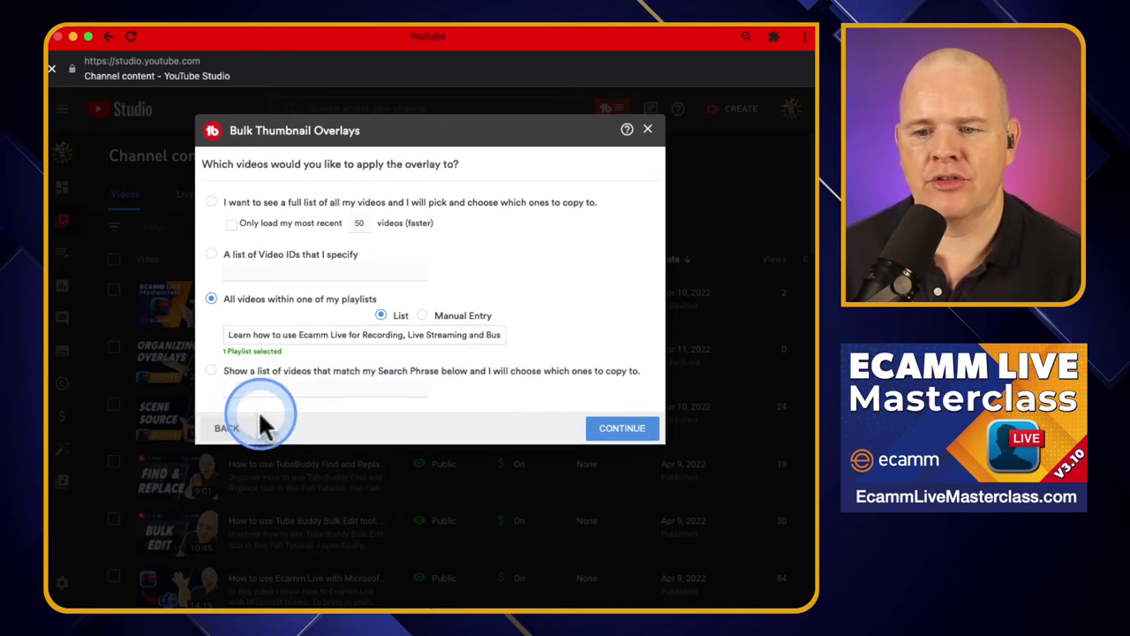
left_click(648, 429)
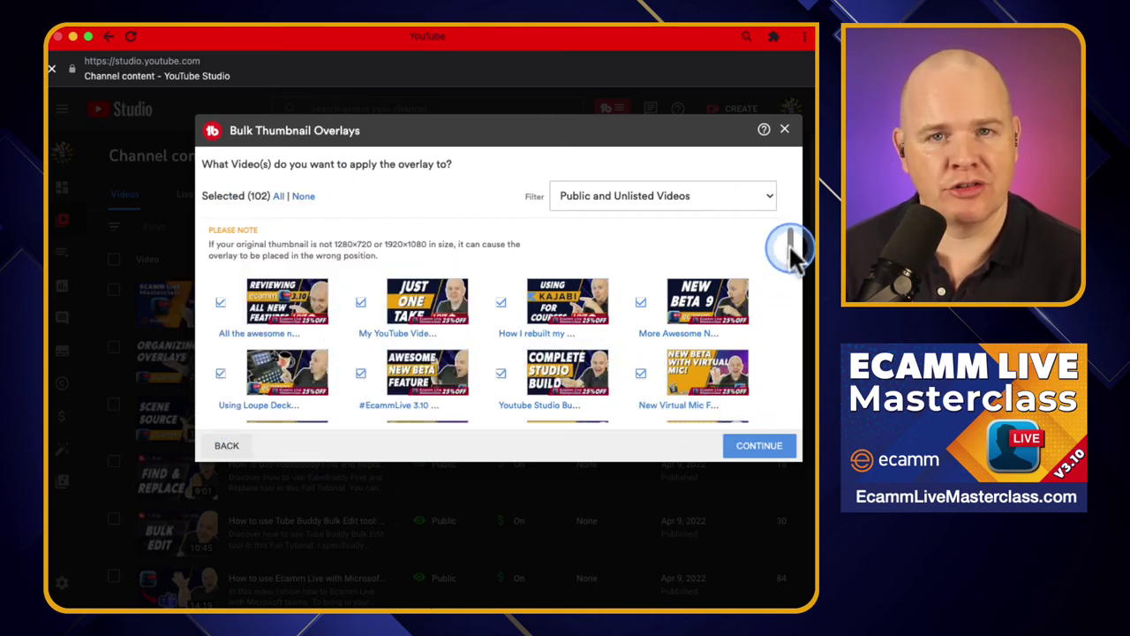
Step: Check the 102 selected thumbnails with 25% OFF banners, then close the overlay dialog without applying
left_click_drag(791, 254, 804, 398)
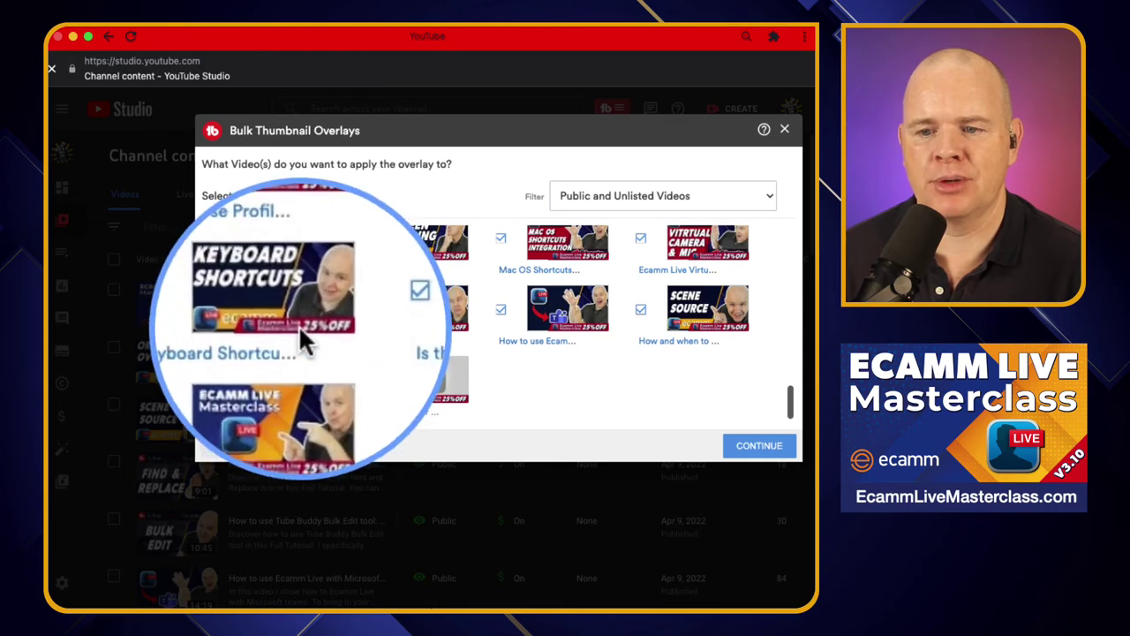
left_click(766, 446)
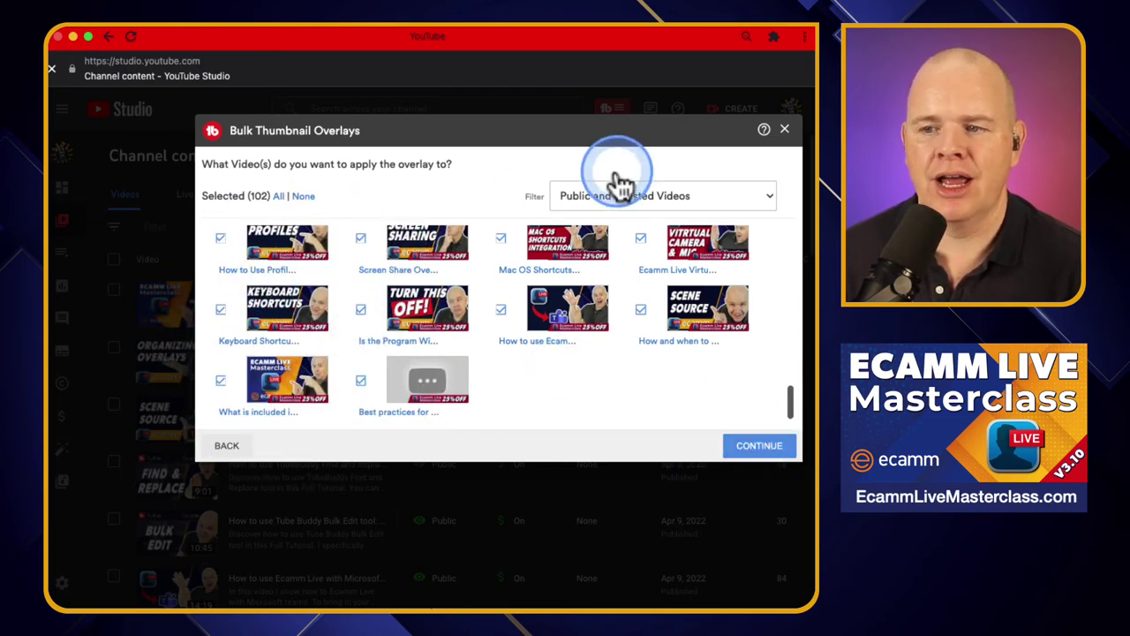
left_click(784, 131)
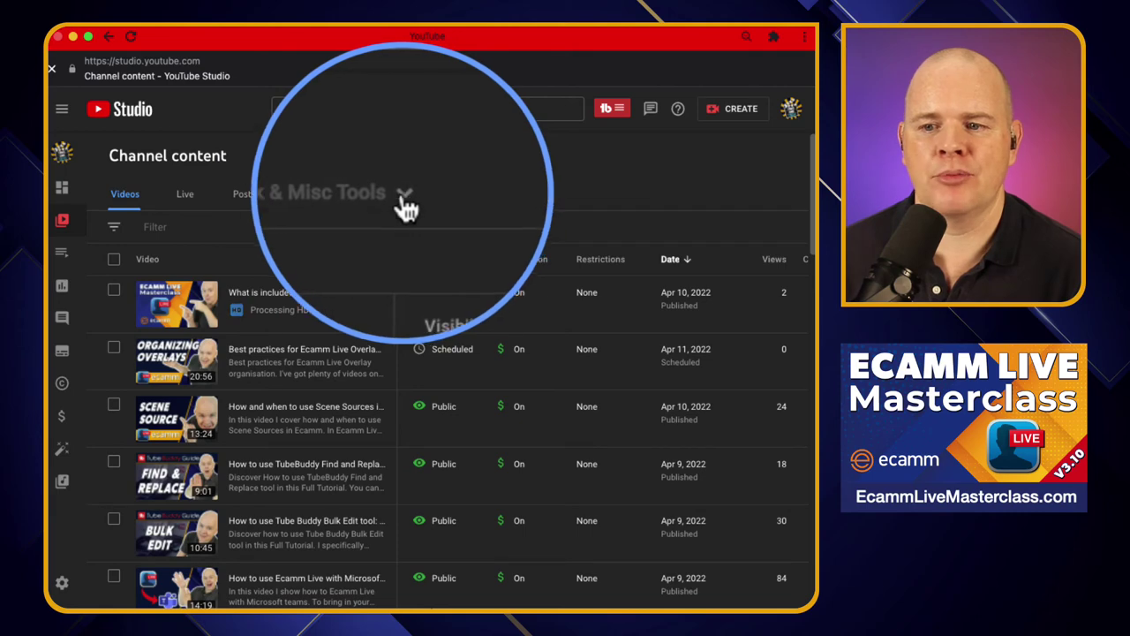
left_click(411, 206)
left_click(355, 263)
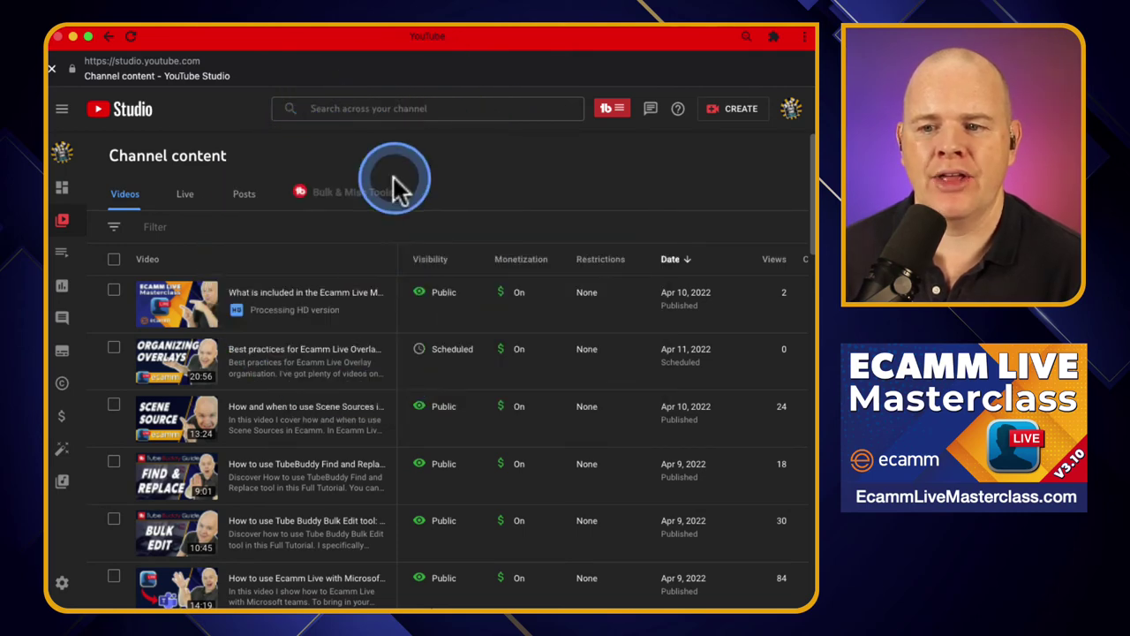
left_click(335, 260)
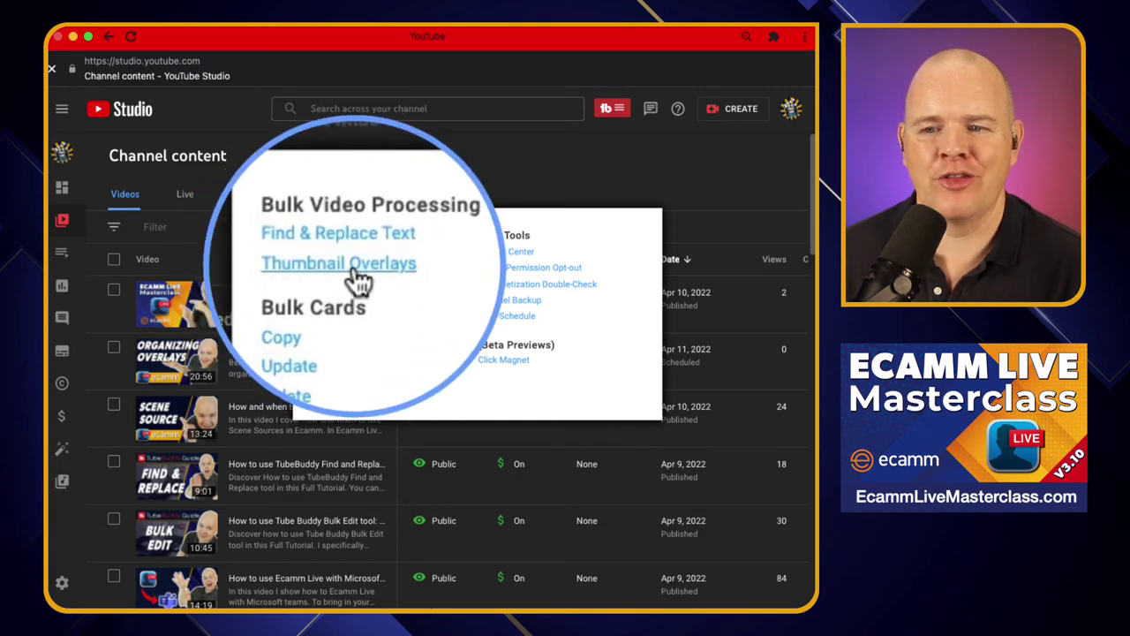
left_click(352, 265)
left_click(440, 248)
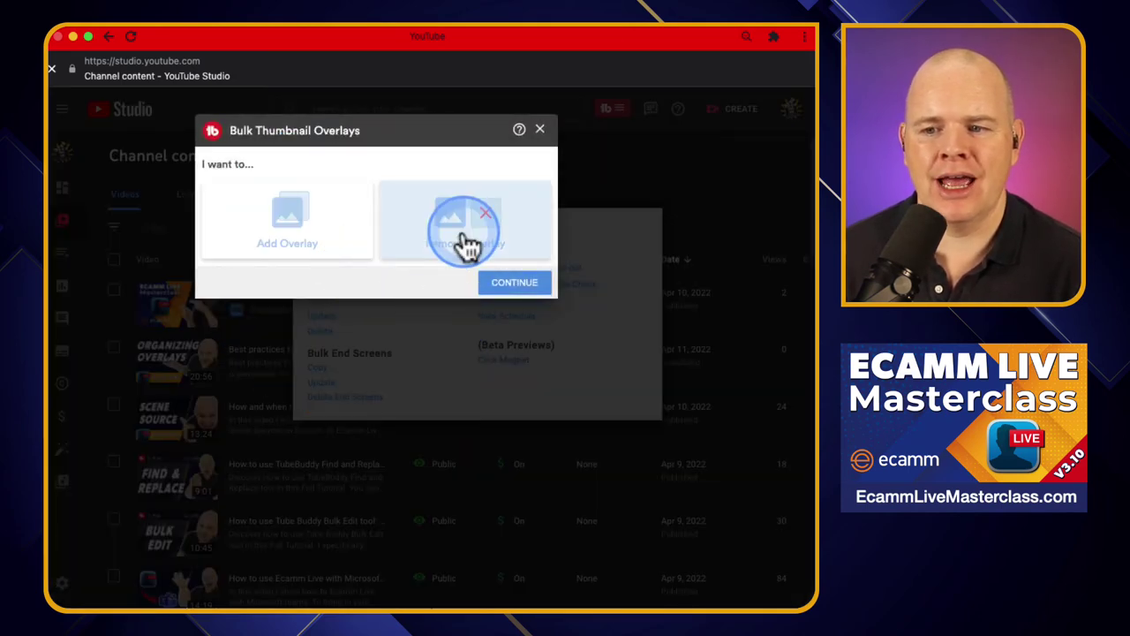
left_click(504, 283)
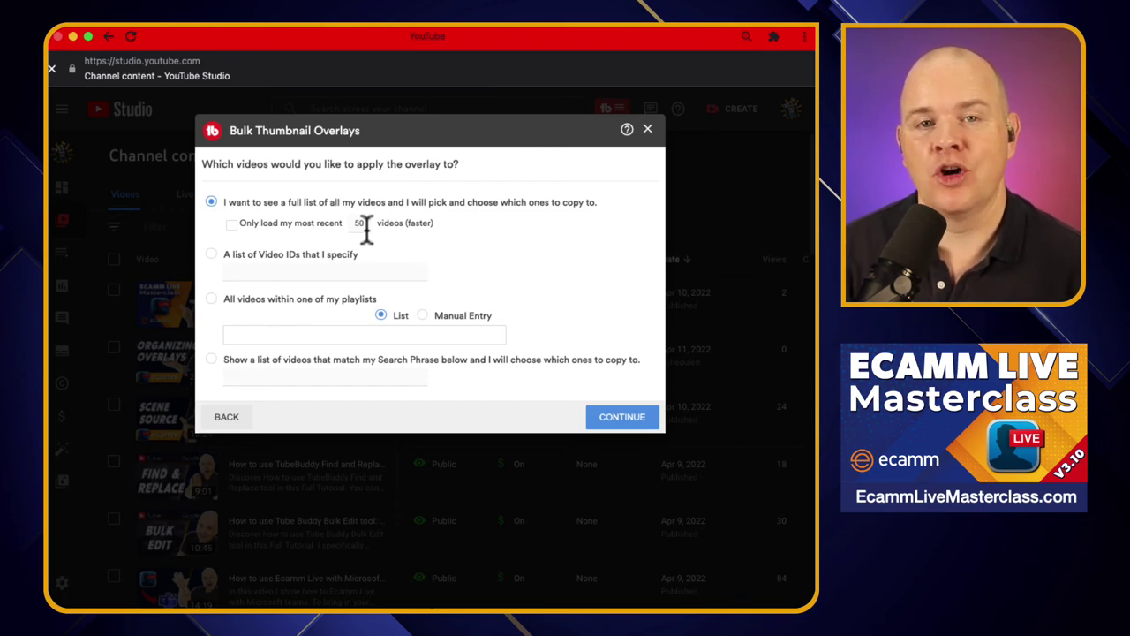
left_click(646, 131)
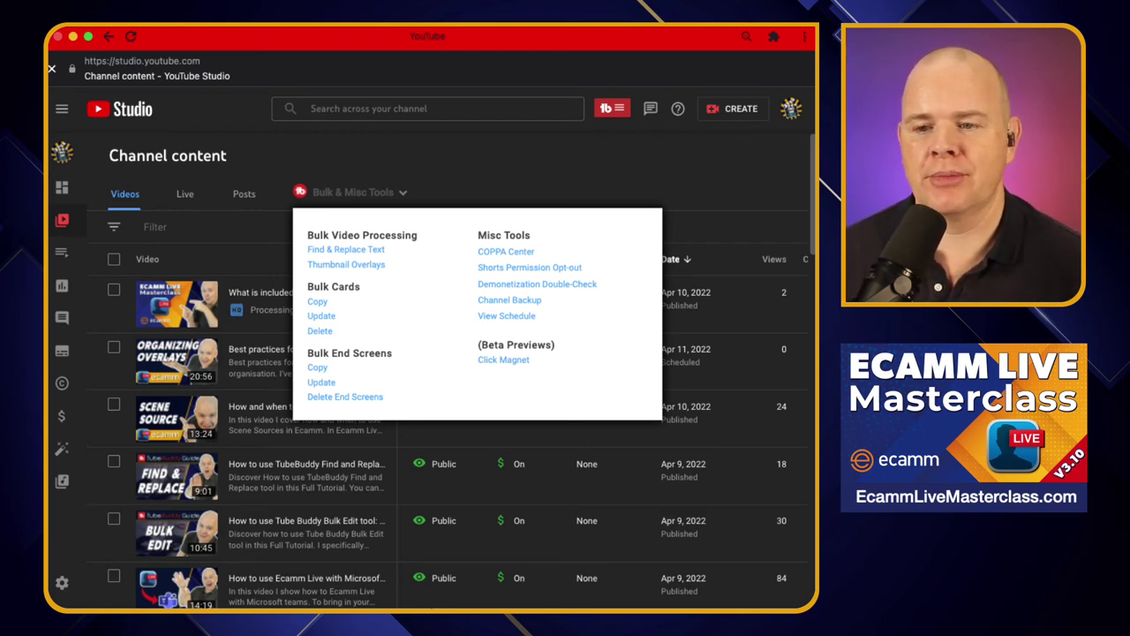
left_click(407, 187)
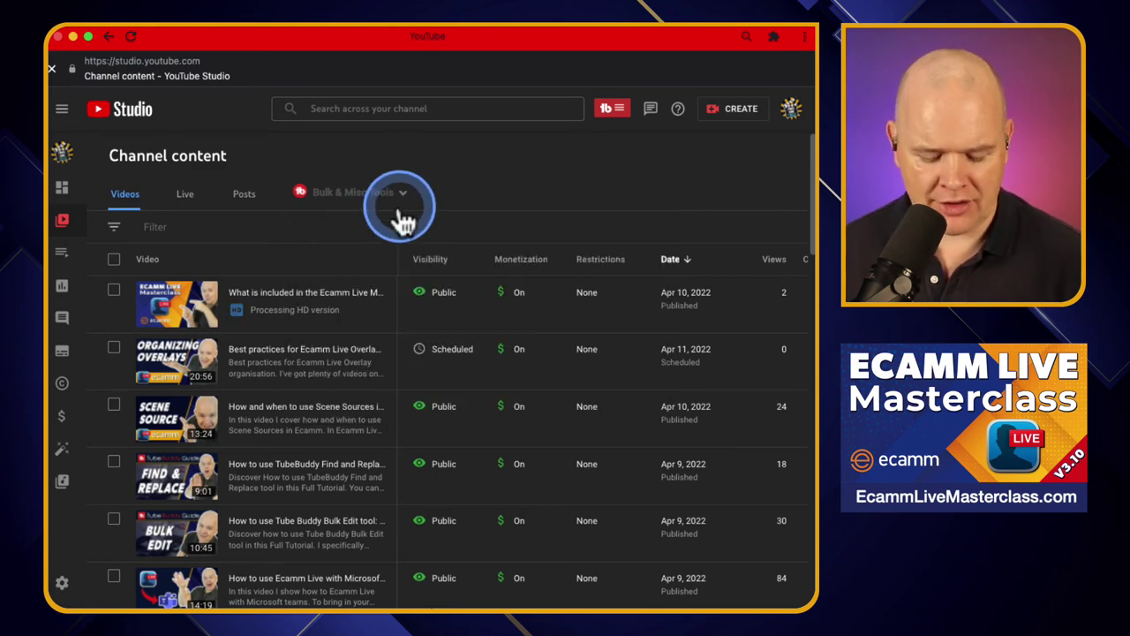